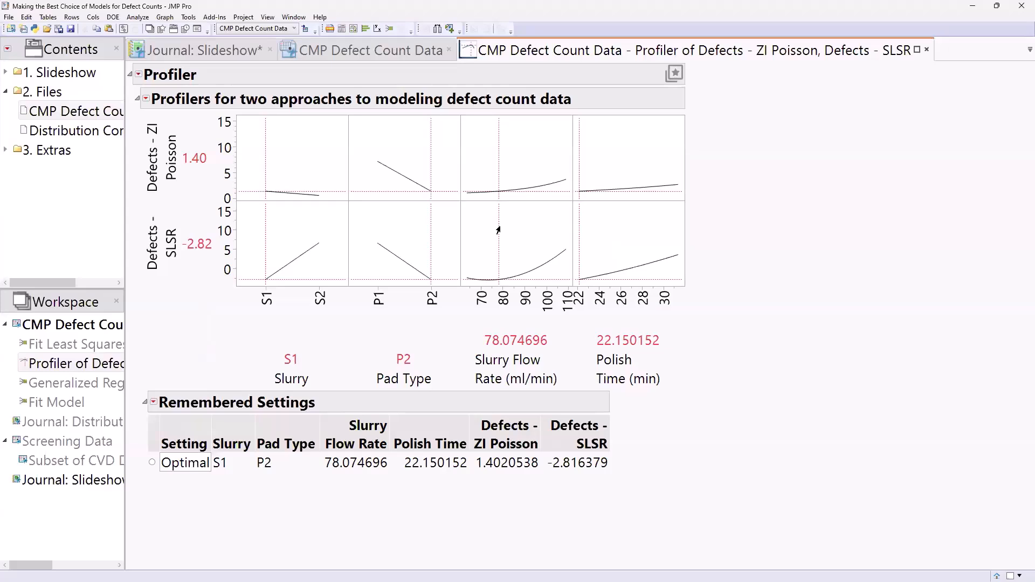
# Move Slurry Flow Rate between about 70.6 and 77, then compare Pad Type P1 against P2.
pyautogui.moveTo(494, 232)
pyautogui.mouseDown()
pyautogui.moveTo(478, 235)
pyautogui.moveTo(550, 225)
pyautogui.moveTo(484, 243)
pyautogui.mouseUp()
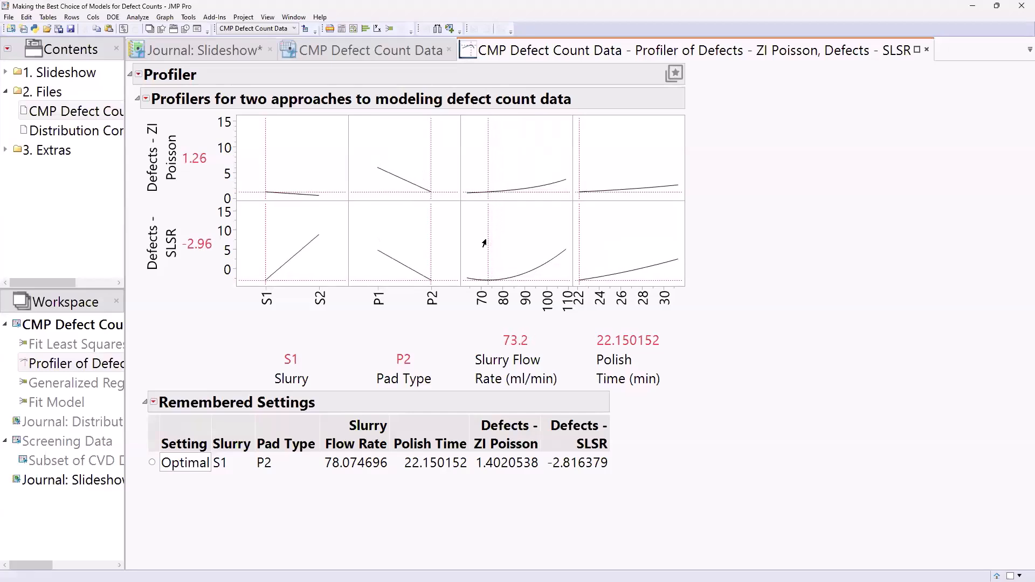
pyautogui.moveTo(484, 244)
pyautogui.mouseDown()
pyautogui.moveTo(527, 226)
pyautogui.moveTo(501, 236)
pyautogui.mouseUp()
pyautogui.click(381, 233)
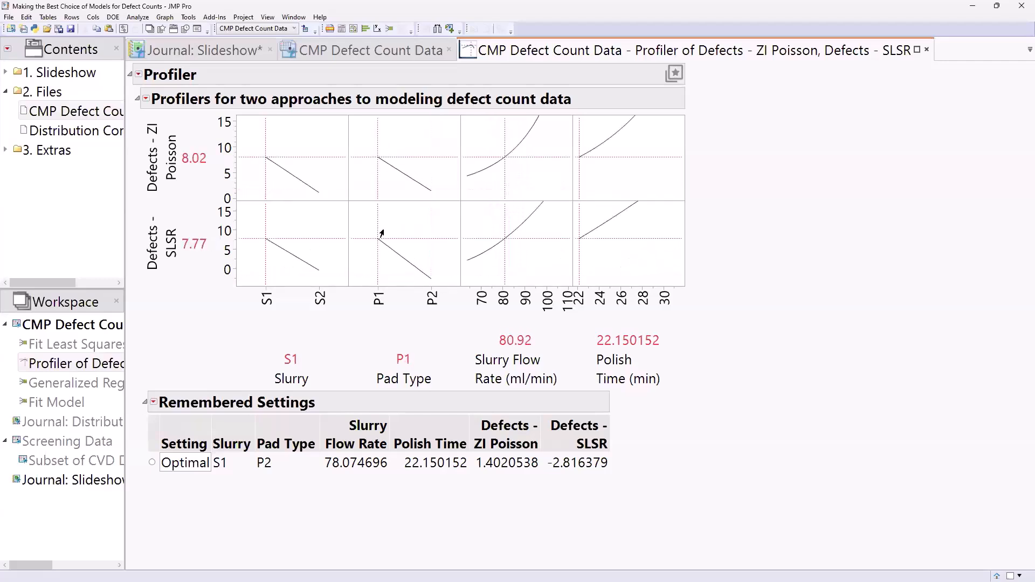
pyautogui.click(413, 236)
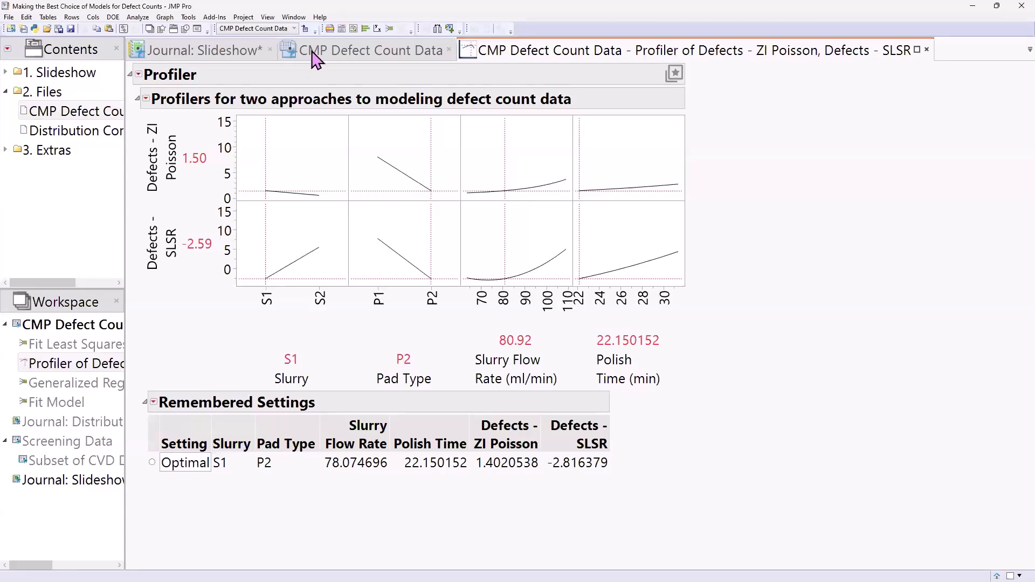
# Reopen the saved Defects Fit Model specification and review its Personality options.
pyautogui.click(64, 402)
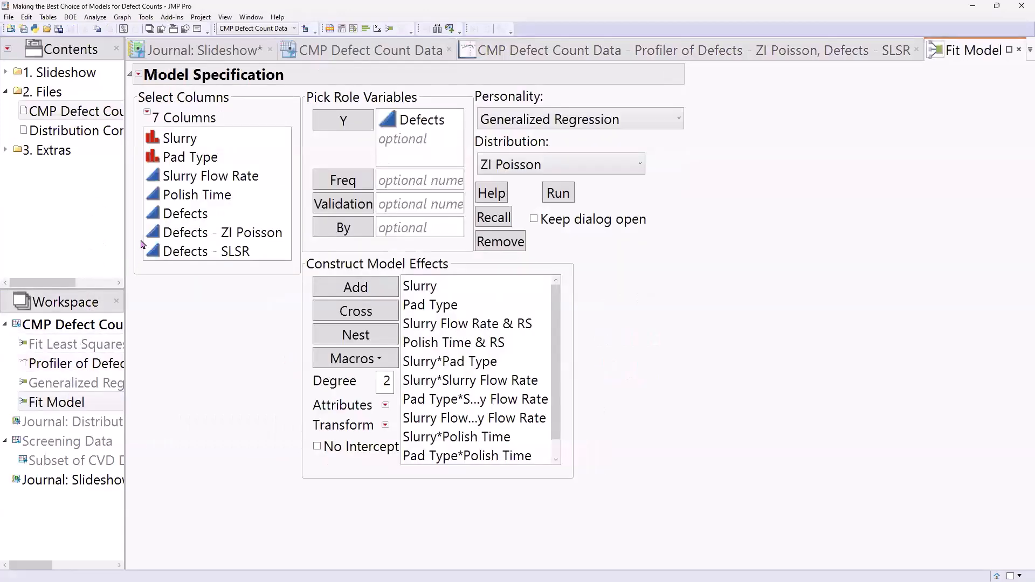
pyautogui.click(95, 17)
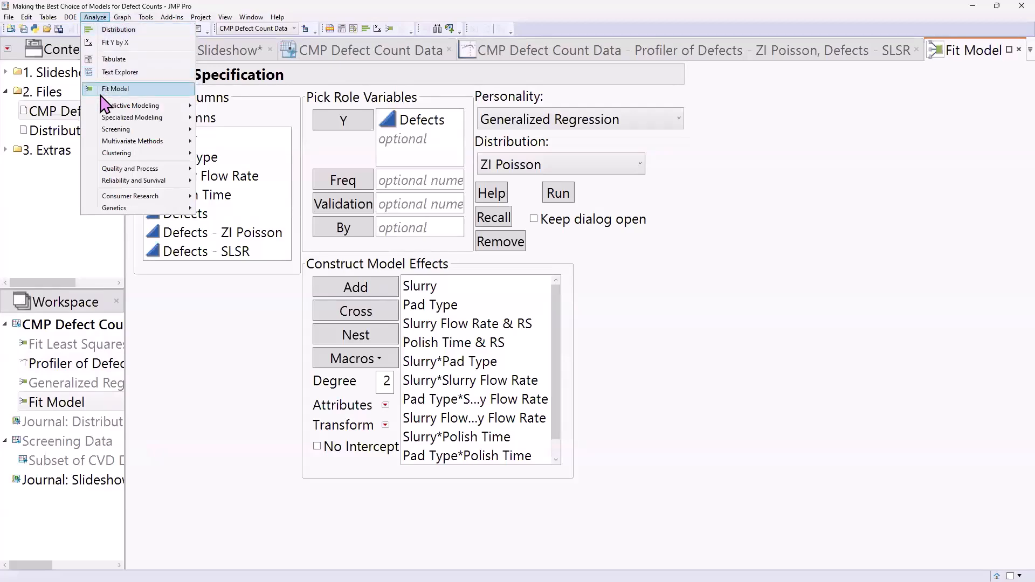
pyautogui.click(785, 321)
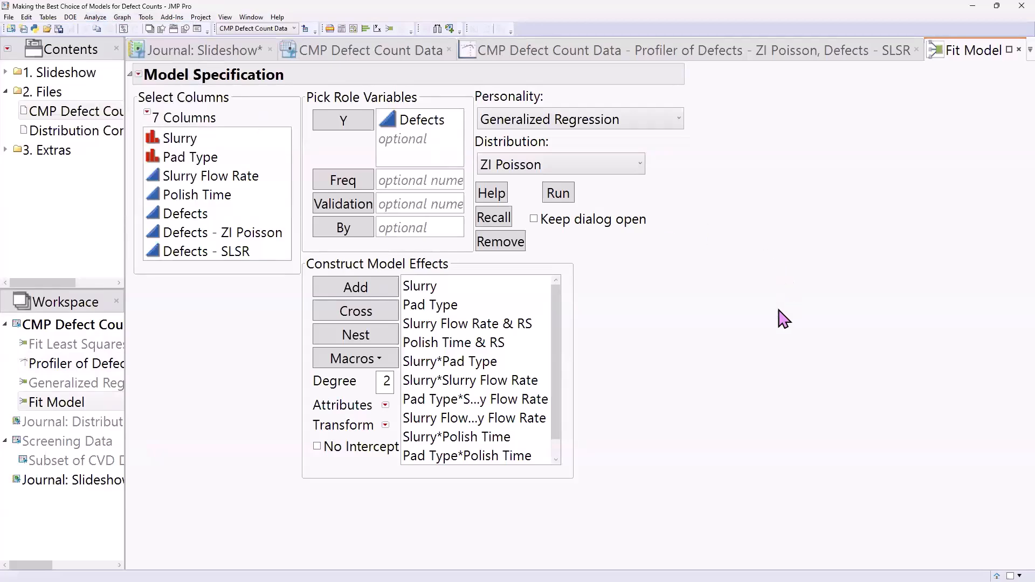
pyautogui.click(599, 119)
pyautogui.scroll(1, 605, 150)
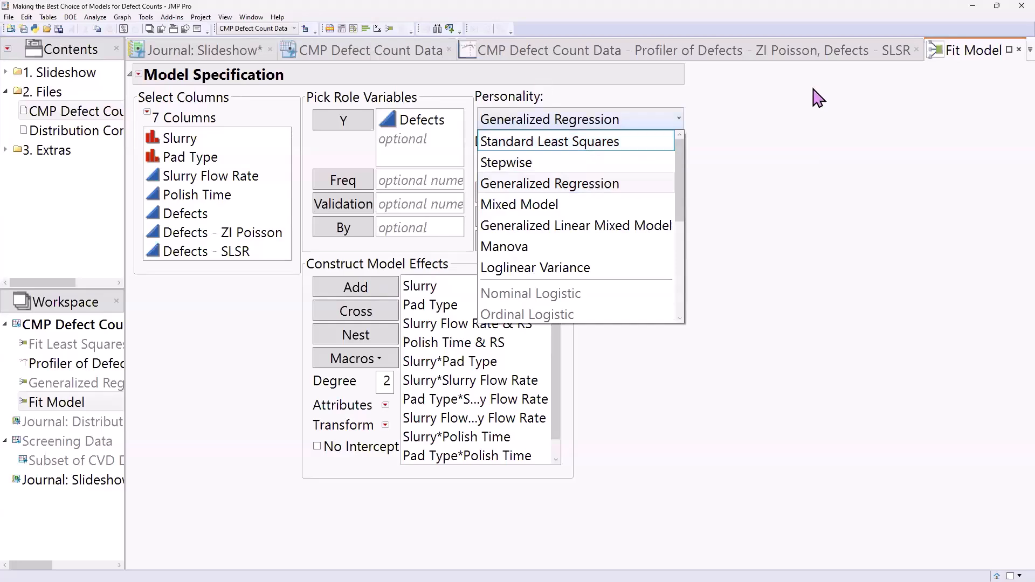
# Close the Fit Model specification and profiler windows from the Workspace context menu.
pyautogui.rightClick(39, 402)
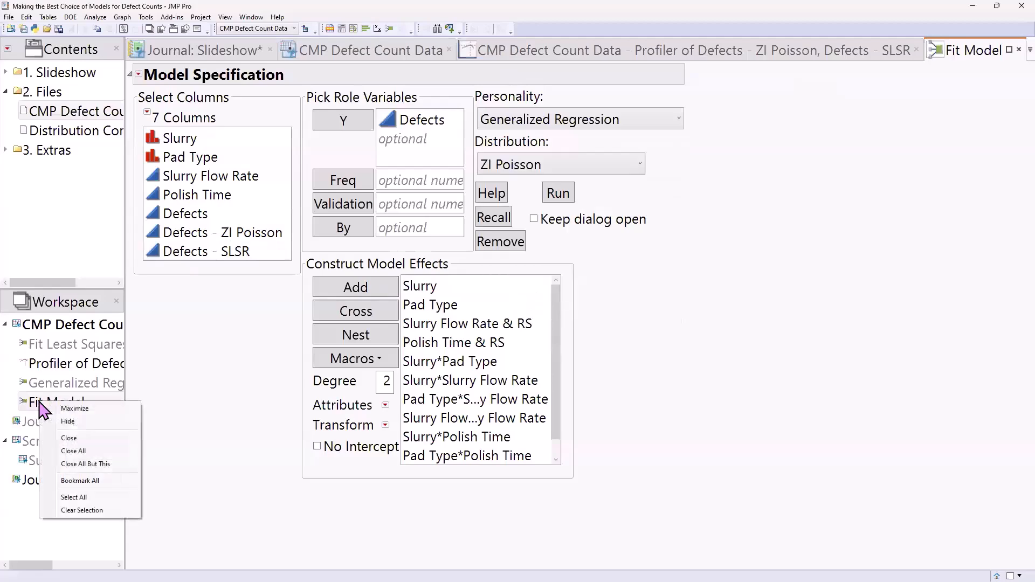
pyautogui.click(66, 421)
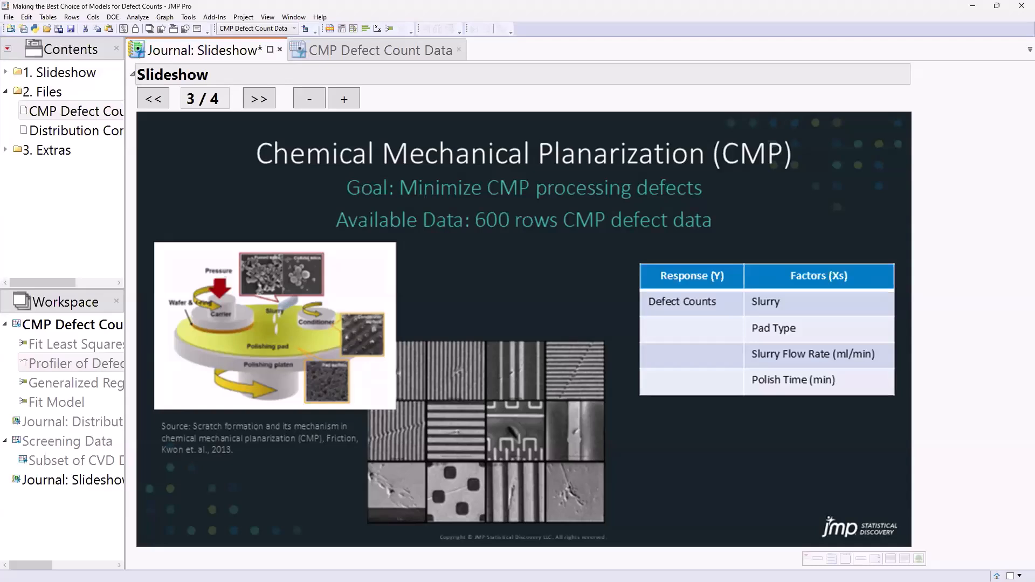
# Bring the CMP Defect Count Data table to the front.
pyautogui.click(396, 50)
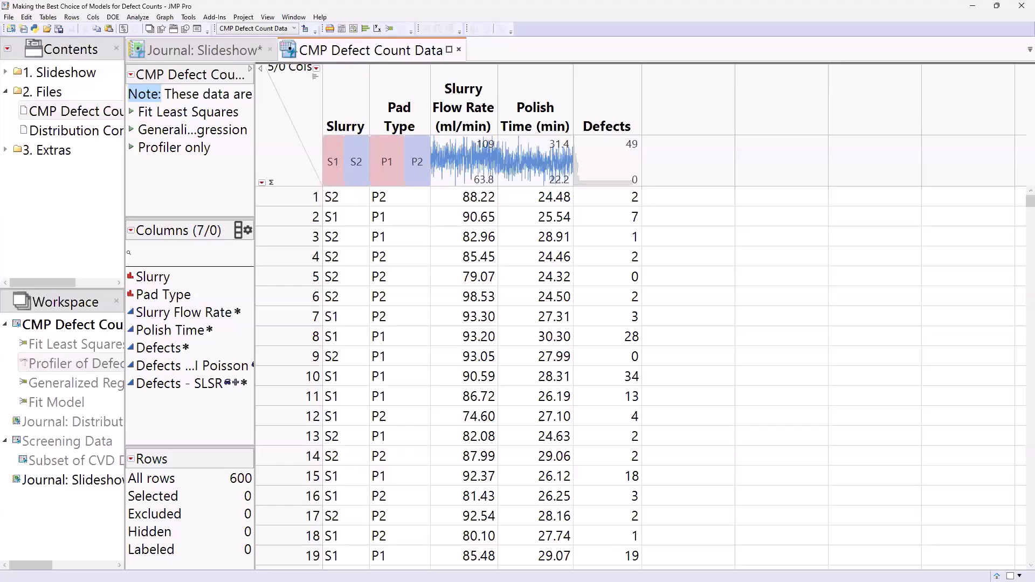
# Rerun the Defects model with the Standard Least Squares personality and scroll to its profiler.
pyautogui.doubleClick(56, 413)
pyautogui.click(561, 118)
pyautogui.scroll(2, 557, 203)
pyautogui.click(568, 141)
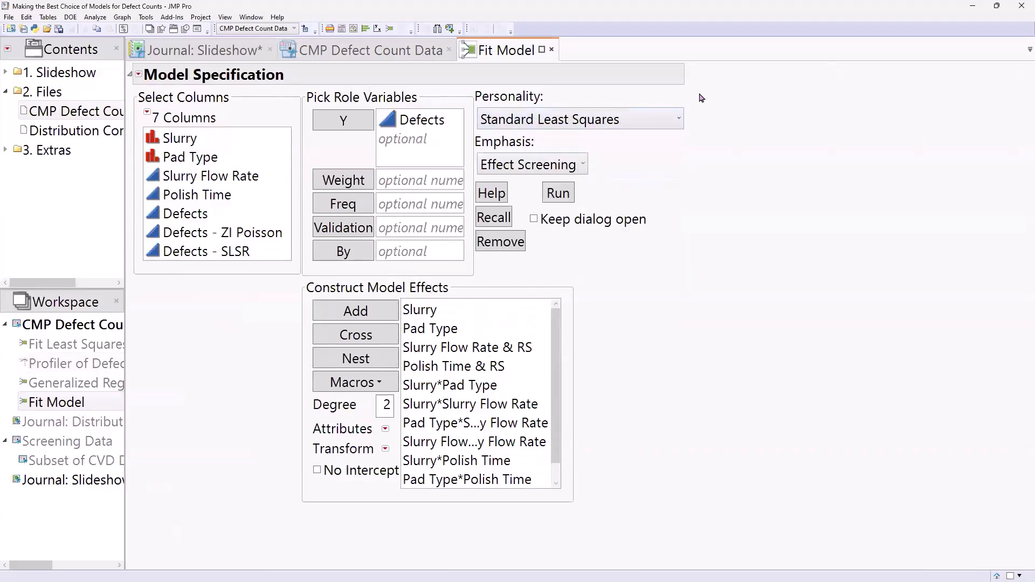
pyautogui.doubleClick(62, 345)
pyautogui.scroll(-5, 603, 337)
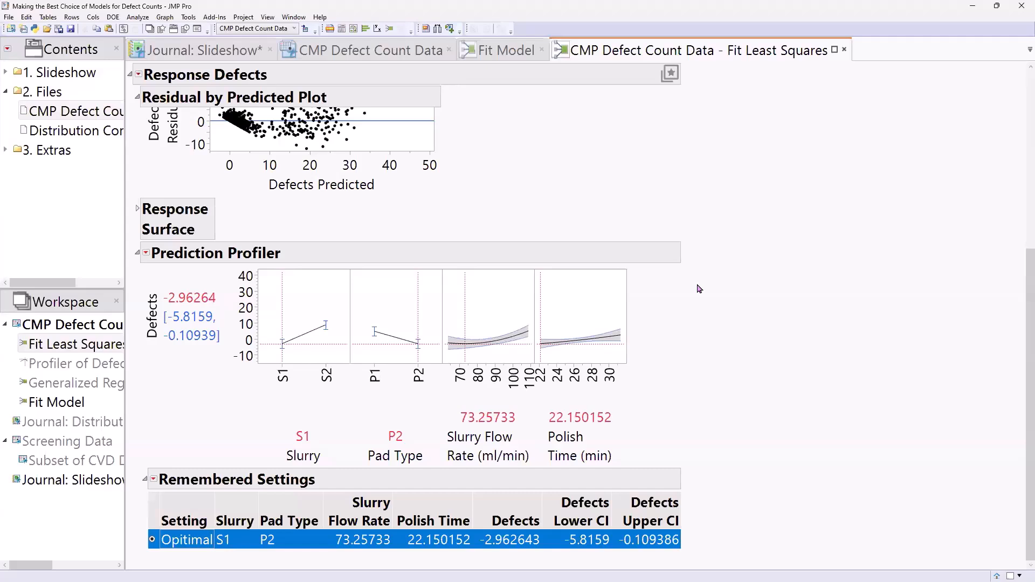
# Optimize the least squares profiler settings for maximum desirability.
pyautogui.click(146, 256)
pyautogui.moveTo(166, 279)
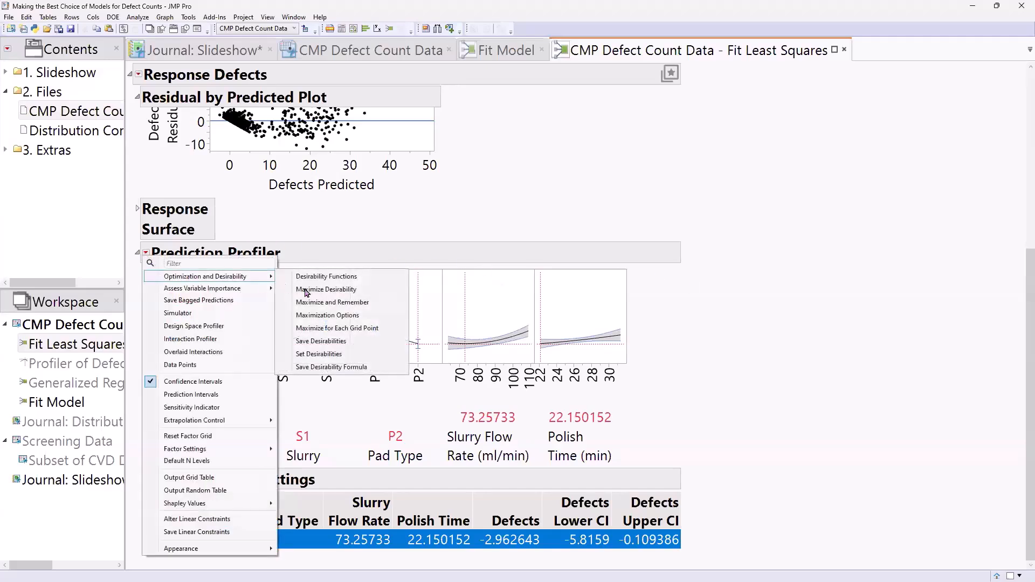
pyautogui.click(338, 291)
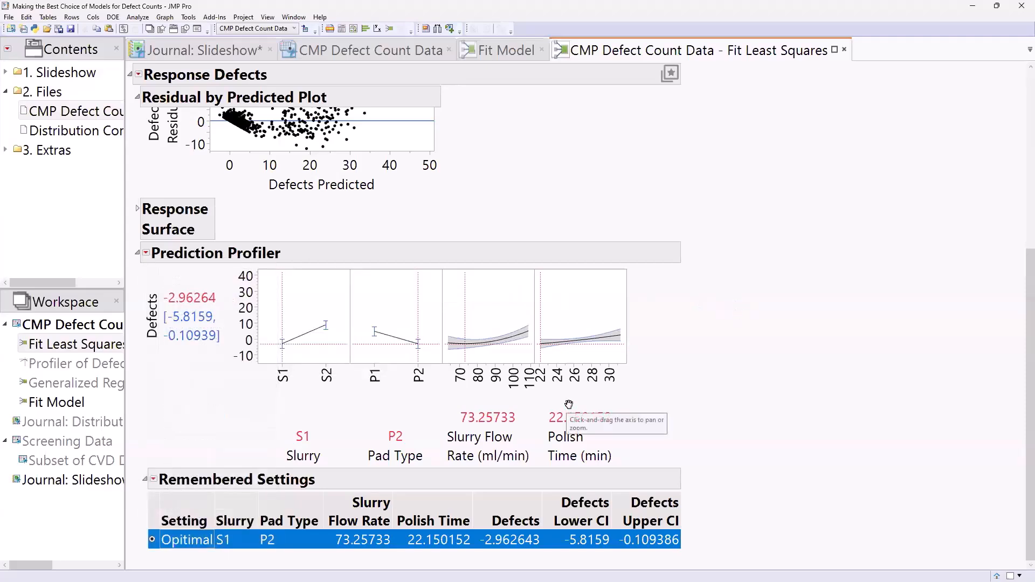
pyautogui.moveTo(505, 198)
pyautogui.mouseDown()
pyautogui.moveTo(174, 236)
pyautogui.moveTo(133, 324)
pyautogui.moveTo(199, 387)
pyautogui.moveTo(250, 279)
pyautogui.moveTo(214, 216)
pyautogui.mouseUp()
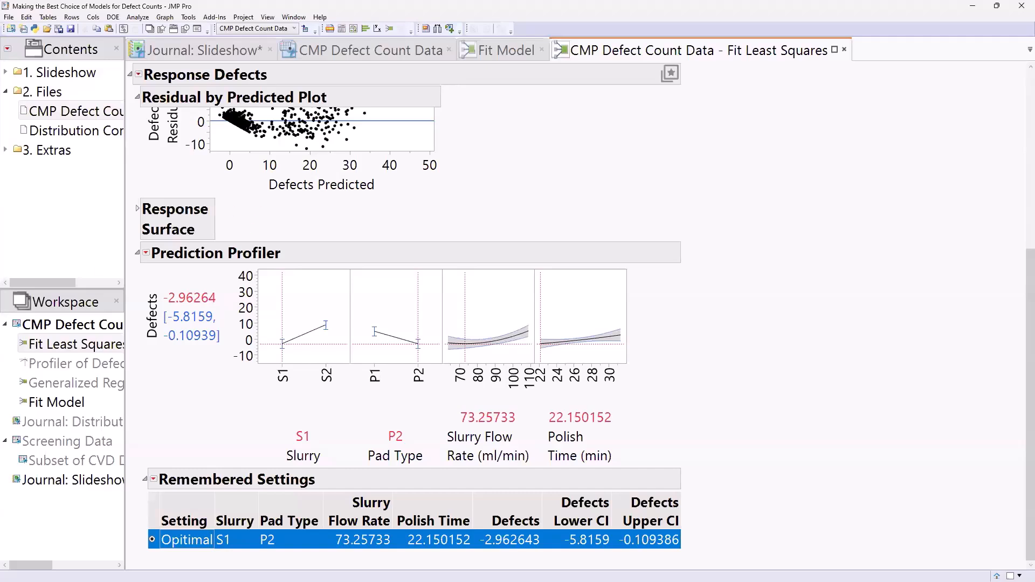
# Rescale the Actual by Predicted vertical axis to top at 50 and ink the low-count points.
pyautogui.scroll(3, 813, 264)
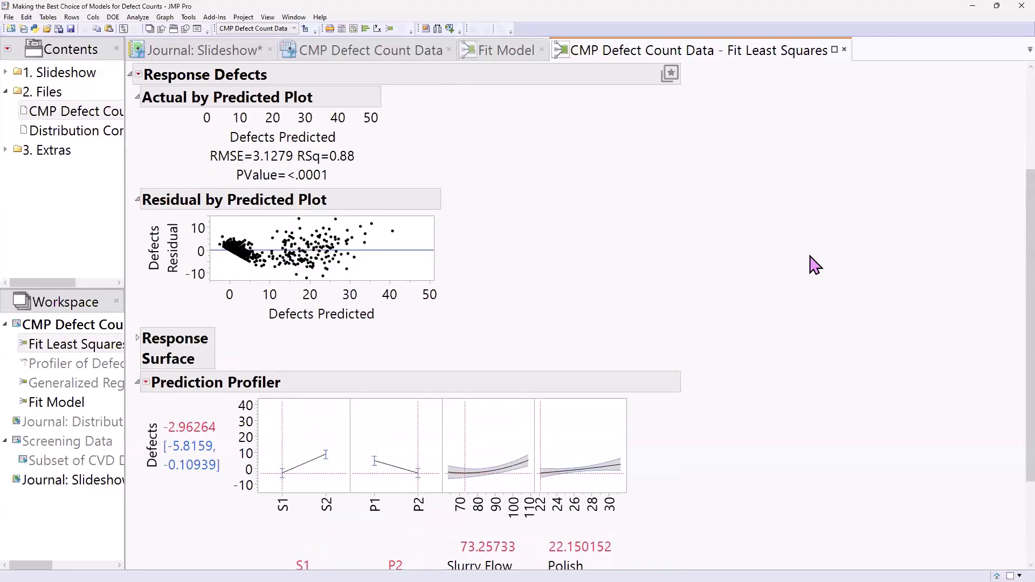
pyautogui.scroll(2, 812, 264)
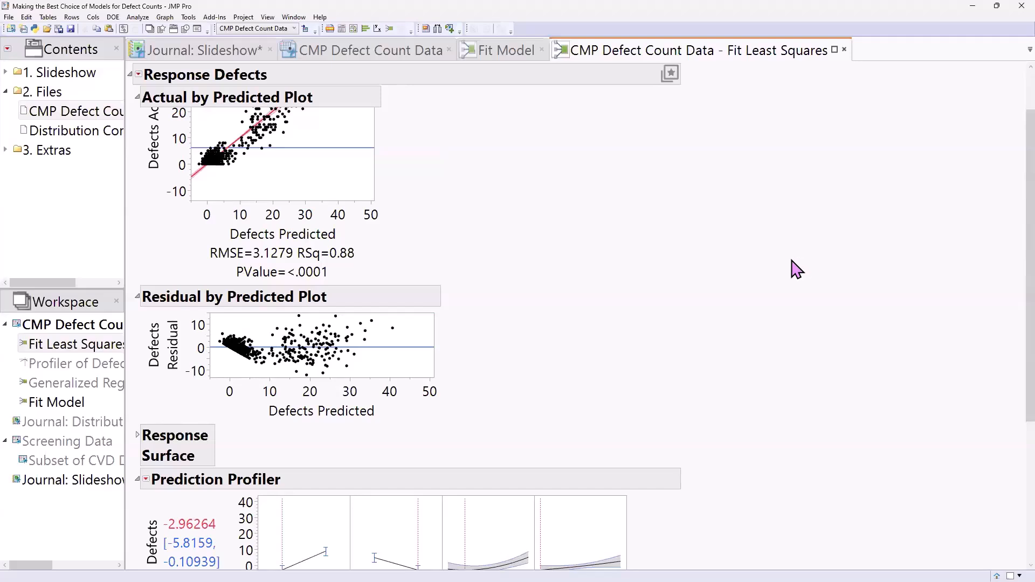
pyautogui.scroll(3, 781, 279)
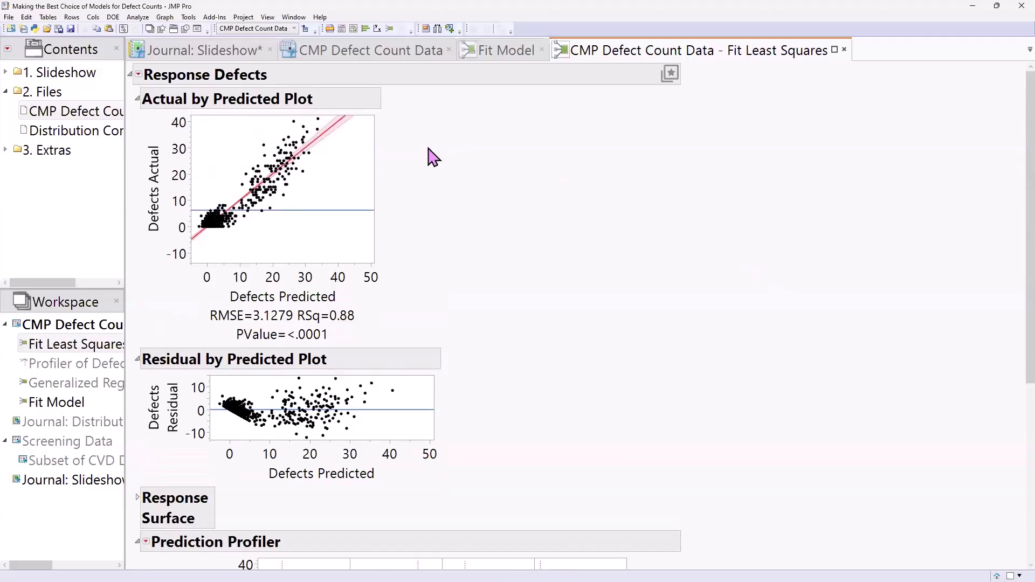
pyautogui.moveTo(389, 105)
pyautogui.mouseDown()
pyautogui.moveTo(313, 112)
pyautogui.moveTo(198, 212)
pyautogui.moveTo(176, 241)
pyautogui.moveTo(187, 263)
pyautogui.moveTo(383, 101)
pyautogui.mouseUp()
pyautogui.press('Escape')
pyautogui.moveTo(197, 246); pyautogui.dragTo(153, 284)
pyautogui.moveTo(512, 272)
pyautogui.mouseDown()
pyautogui.moveTo(301, 244)
pyautogui.moveTo(191, 249)
pyautogui.moveTo(209, 227)
pyautogui.moveTo(229, 247)
pyautogui.mouseUp()
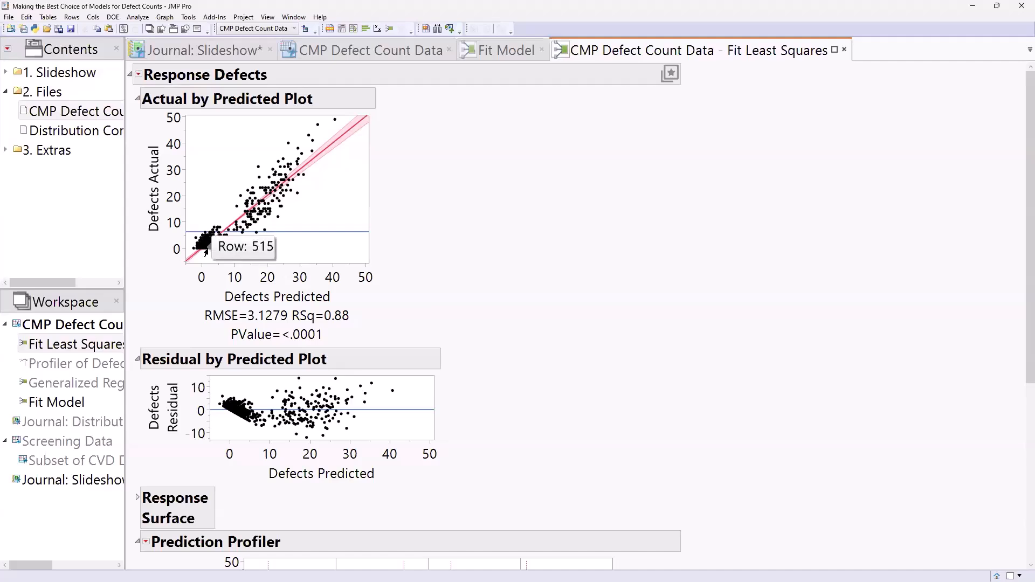
pyautogui.scroll(-3, 505, 295)
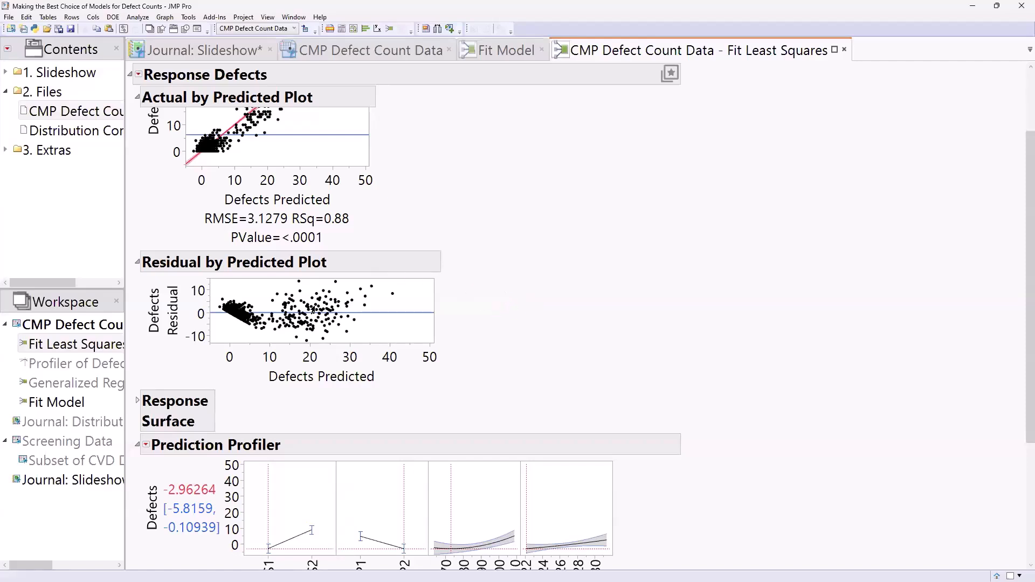
pyautogui.moveTo(516, 291)
pyautogui.mouseDown()
pyautogui.moveTo(247, 254)
pyautogui.moveTo(209, 294)
pyautogui.moveTo(221, 315)
pyautogui.moveTo(264, 326)
pyautogui.moveTo(252, 311)
pyautogui.moveTo(216, 303)
pyautogui.mouseUp()
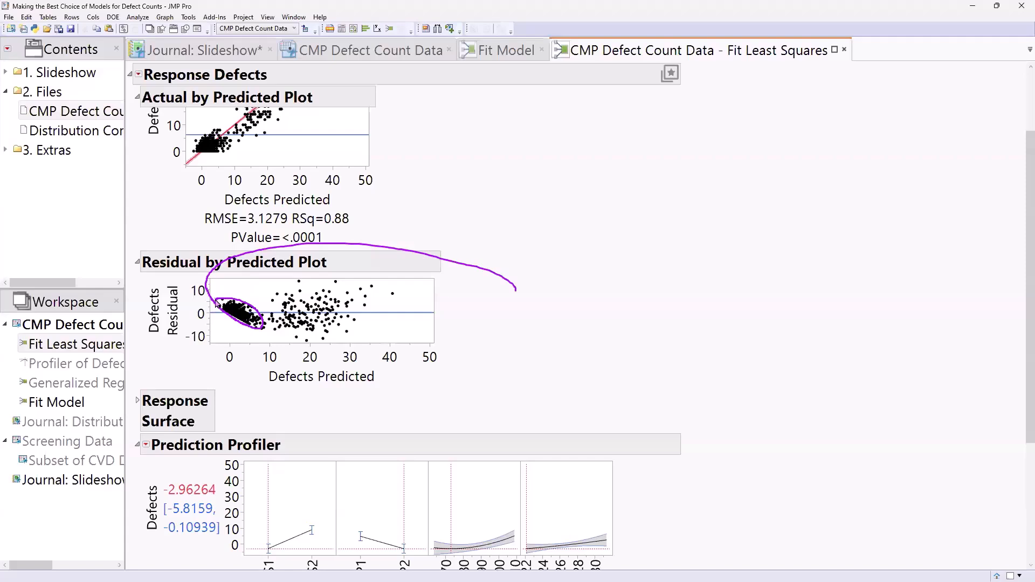
pyautogui.press('Escape')
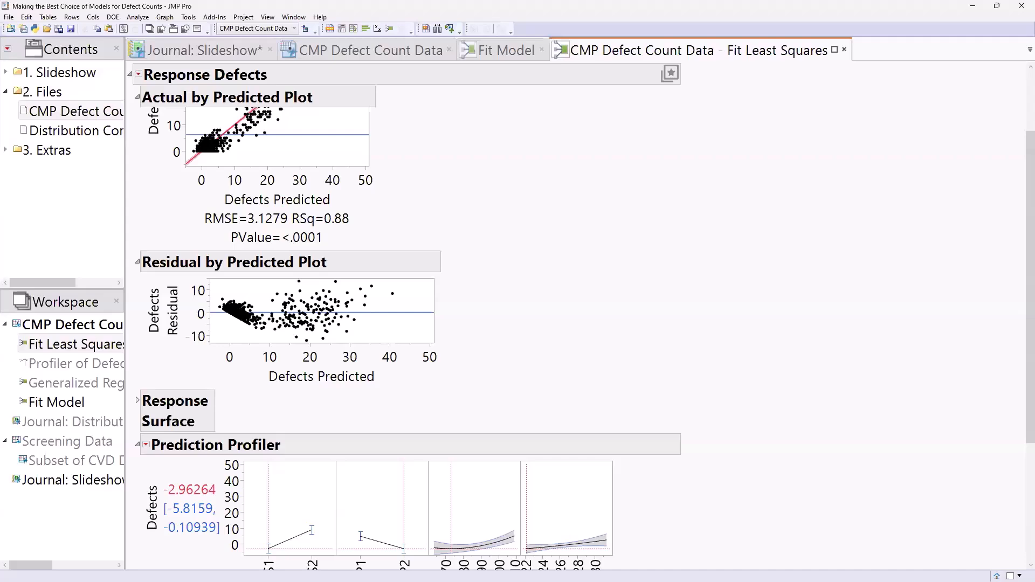
pyautogui.moveTo(362, 50)
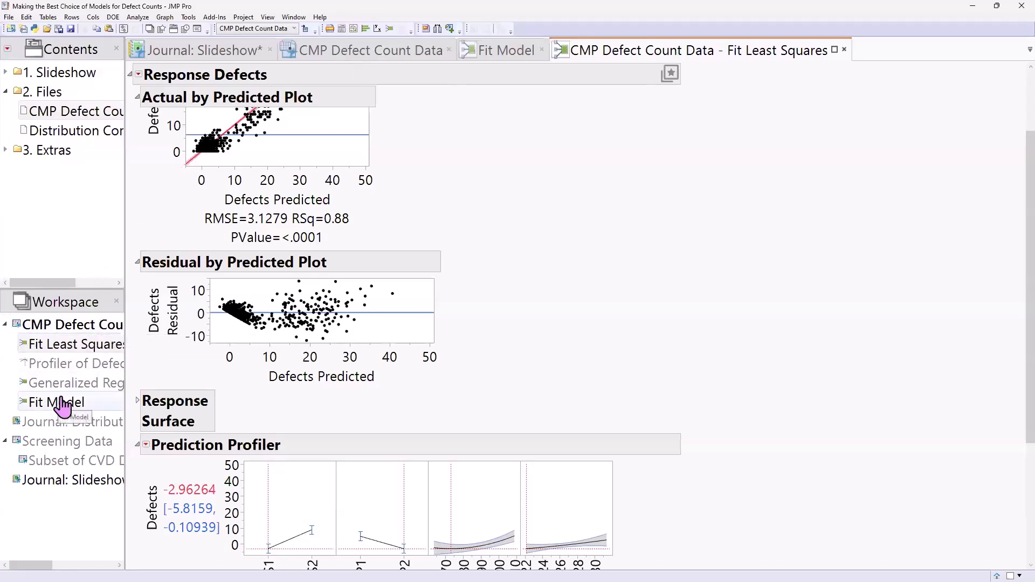
# Open the Distribution Comparison journal and ink-mark the thickness and Defect Counts axes.
pyautogui.doubleClick(54, 426)
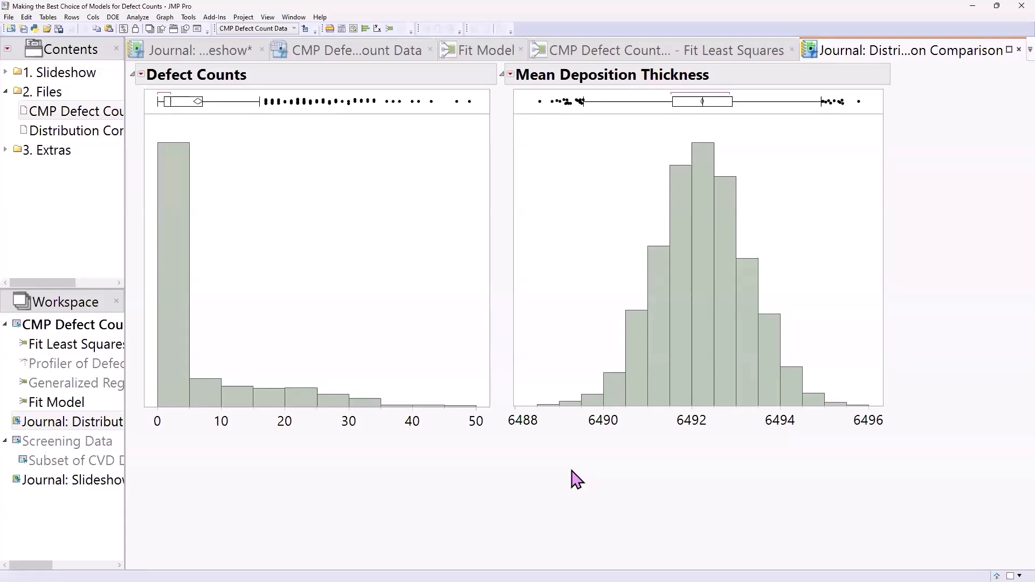
pyautogui.moveTo(572, 470); pyautogui.dragTo(785, 469)
pyautogui.moveTo(211, 470); pyautogui.dragTo(192, 421)
pyautogui.moveTo(160, 442); pyautogui.dragTo(228, 445)
pyautogui.moveTo(262, 516)
pyautogui.mouseDown()
pyautogui.moveTo(263, 443)
pyautogui.moveTo(238, 456)
pyautogui.moveTo(271, 452)
pyautogui.mouseUp()
pyautogui.press('Escape')
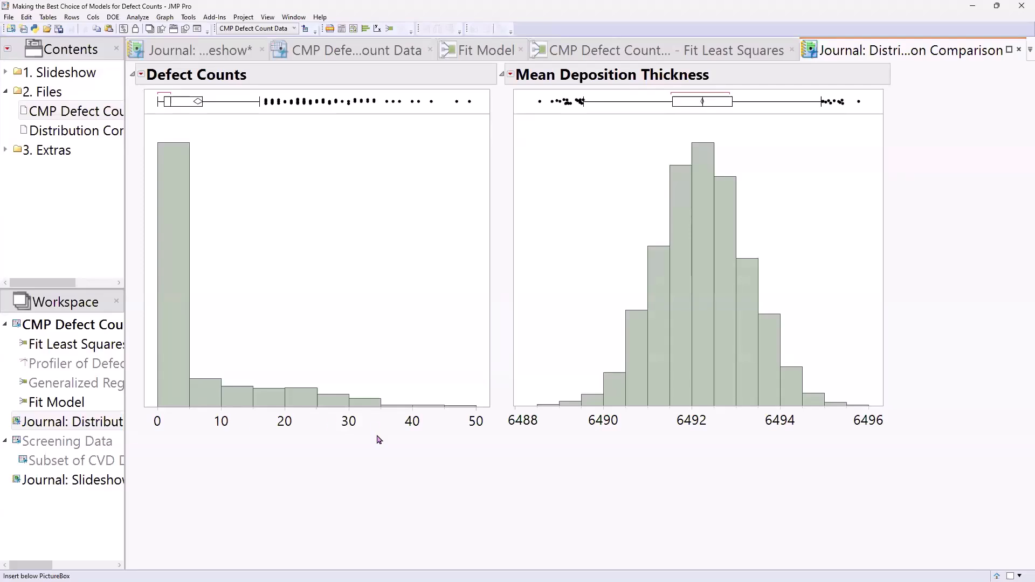
pyautogui.moveTo(378, 439); pyautogui.dragTo(478, 446)
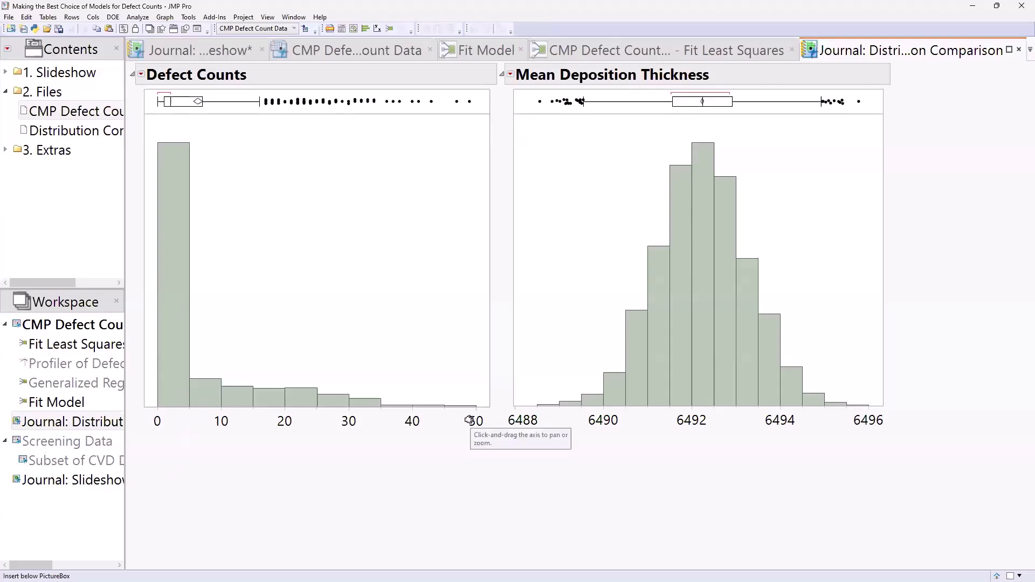
pyautogui.moveTo(473, 497)
pyautogui.mouseDown()
pyautogui.moveTo(250, 488)
pyautogui.moveTo(174, 418)
pyautogui.moveTo(187, 417)
pyautogui.mouseUp()
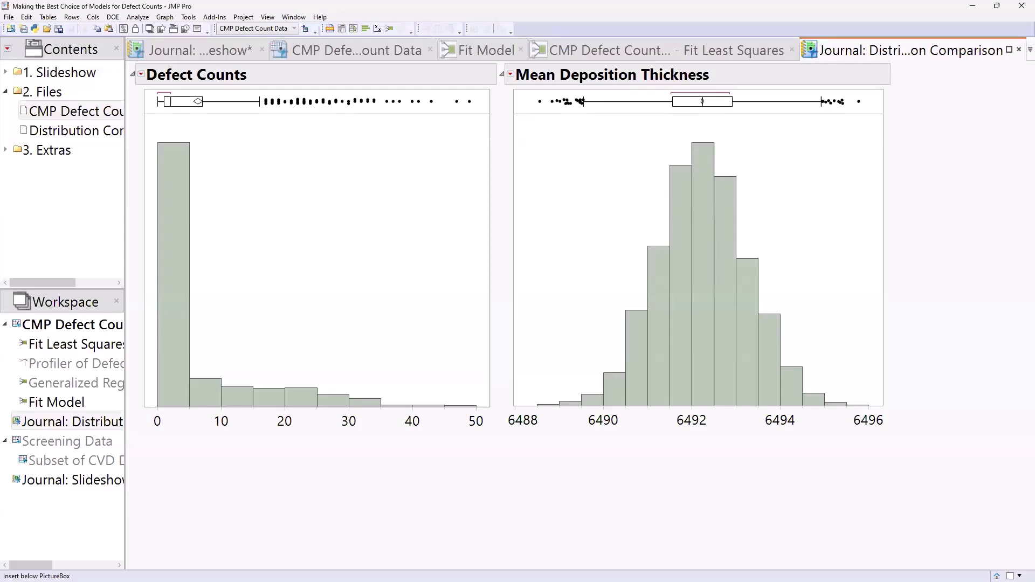
pyautogui.moveTo(696, 477); pyautogui.dragTo(694, 368)
# Switch the Defects Fit Model personality to Generalized Regression.
pyautogui.click(475, 50)
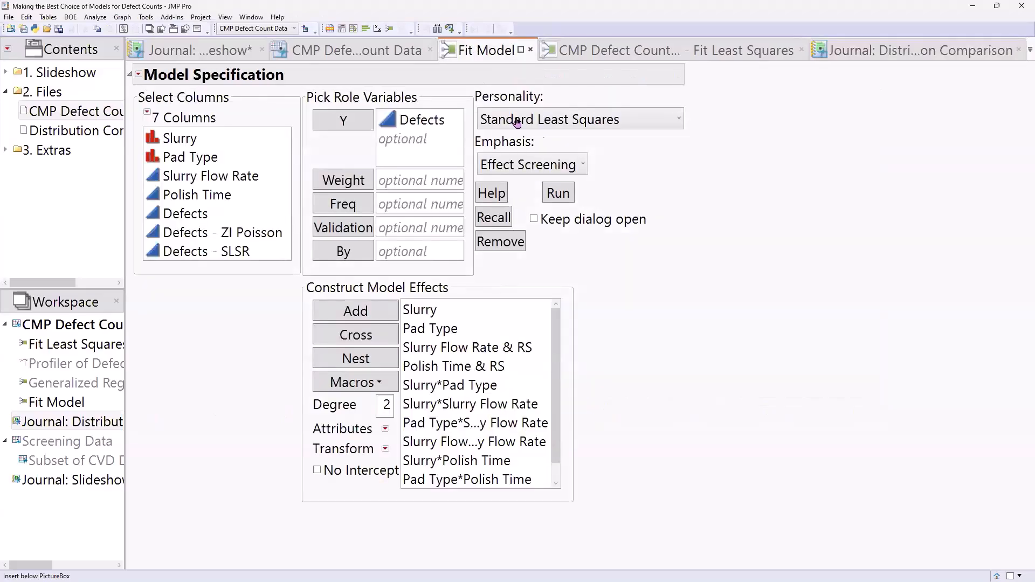
pyautogui.click(567, 124)
pyautogui.click(574, 183)
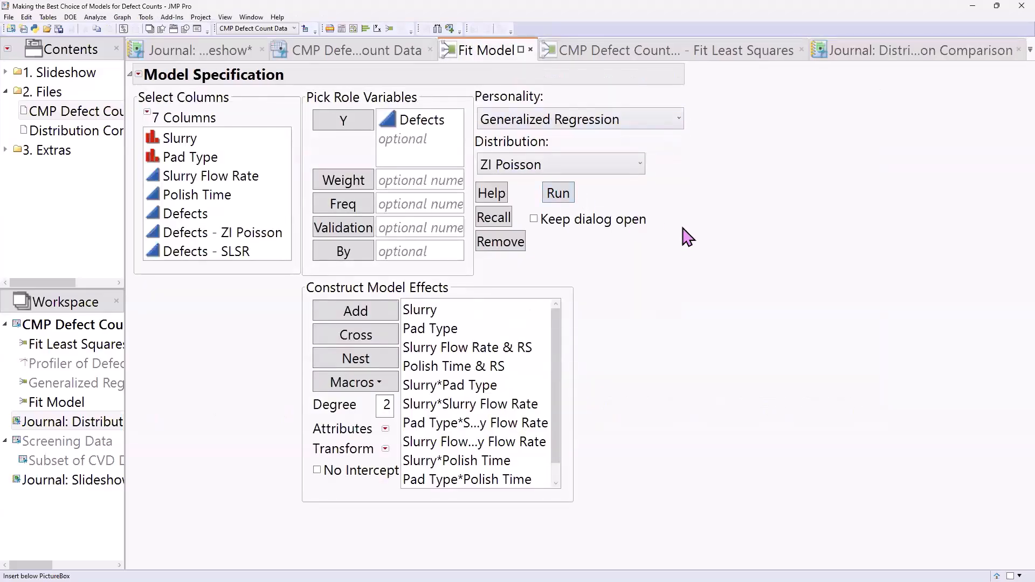
# Circle the model effects with ink and show the ZI Poisson distribution choice.
pyautogui.moveTo(699, 222)
pyautogui.mouseDown()
pyautogui.moveTo(342, 529)
pyautogui.moveTo(182, 424)
pyautogui.mouseUp()
pyautogui.moveTo(290, 298); pyautogui.dragTo(763, 345)
pyautogui.click(639, 171)
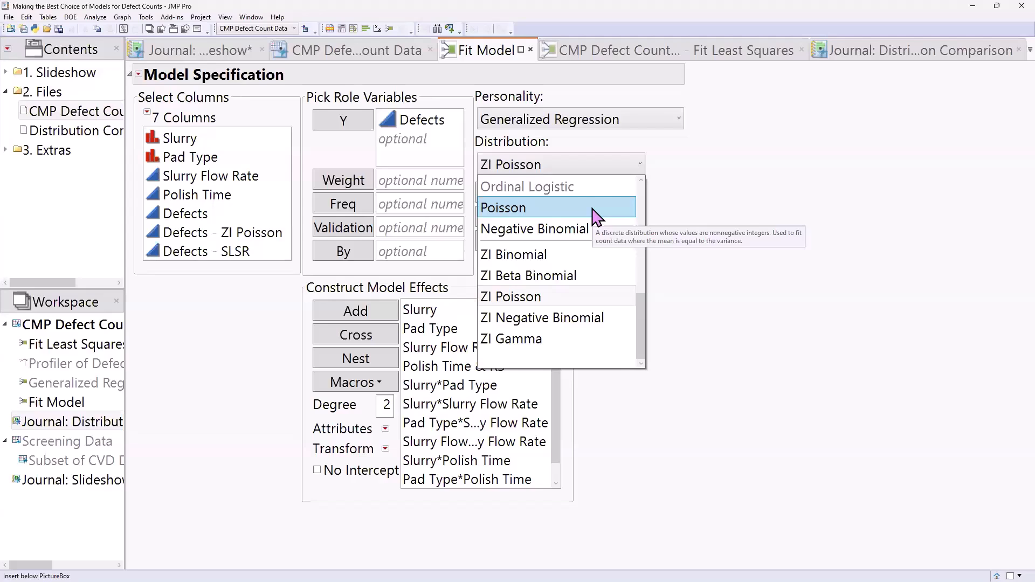
pyautogui.click(360, 54)
pyautogui.click(355, 54)
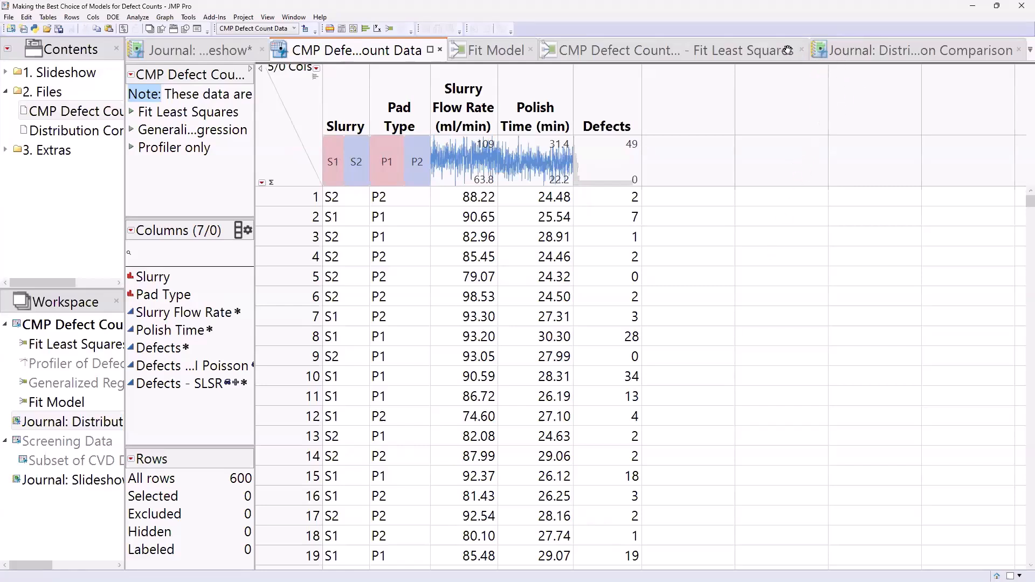
pyautogui.click(841, 52)
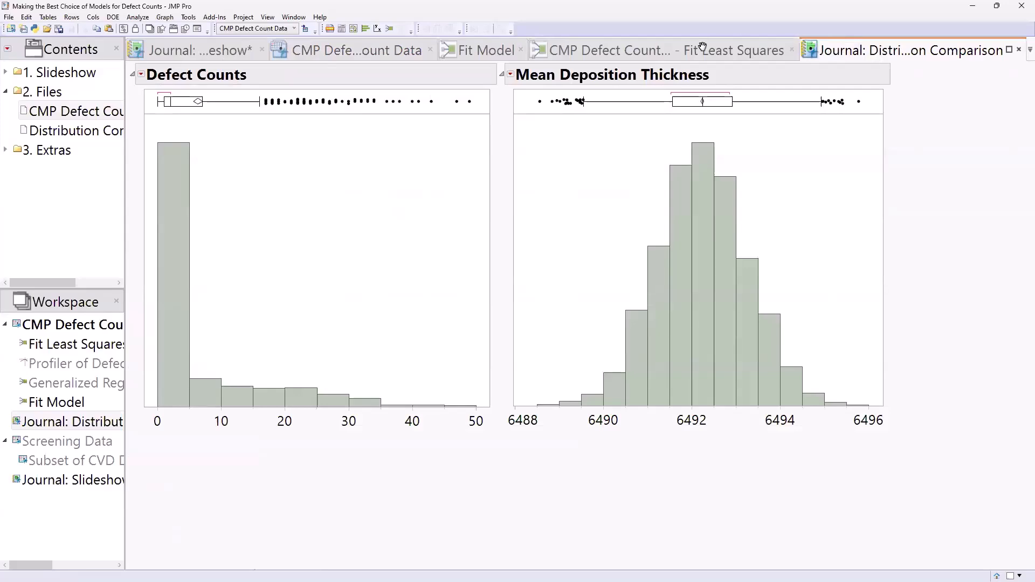
pyautogui.click(705, 48)
pyautogui.click(465, 49)
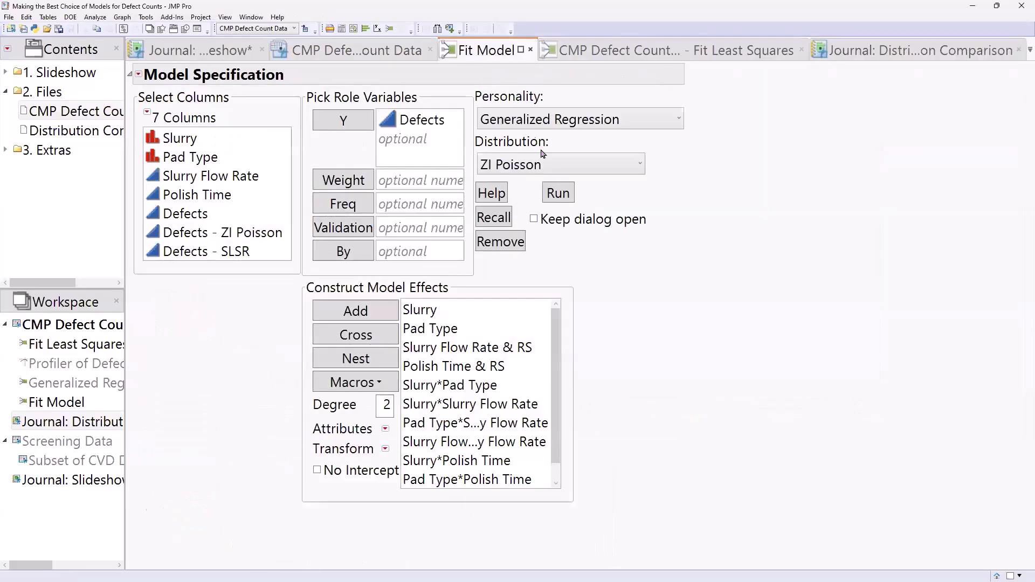
pyautogui.click(545, 167)
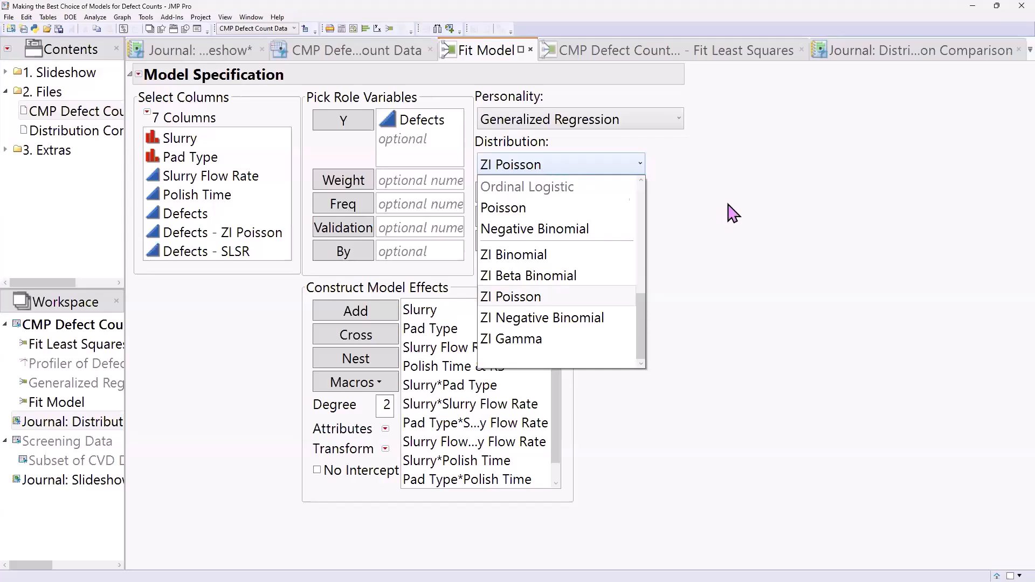
pyautogui.click(745, 212)
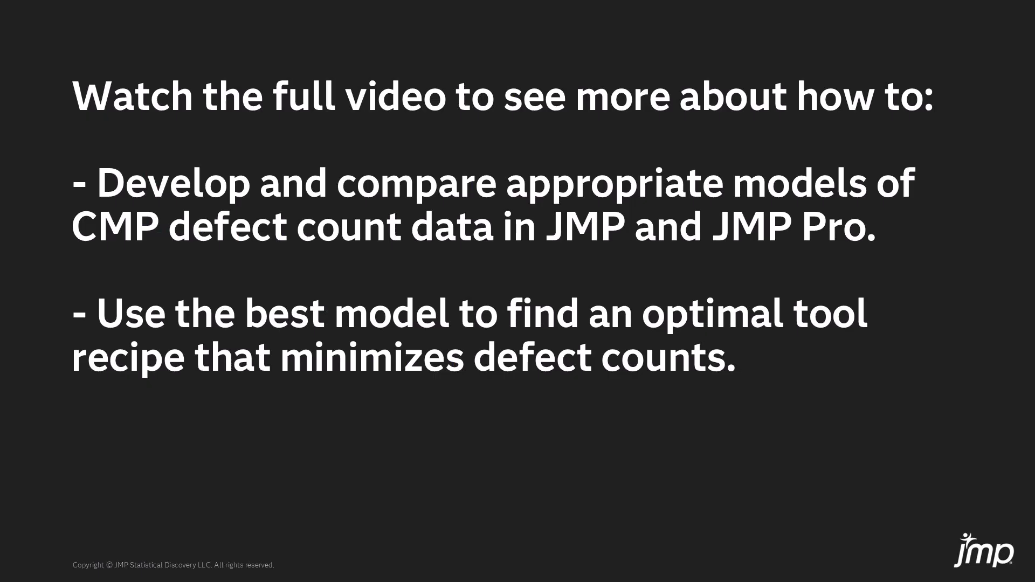